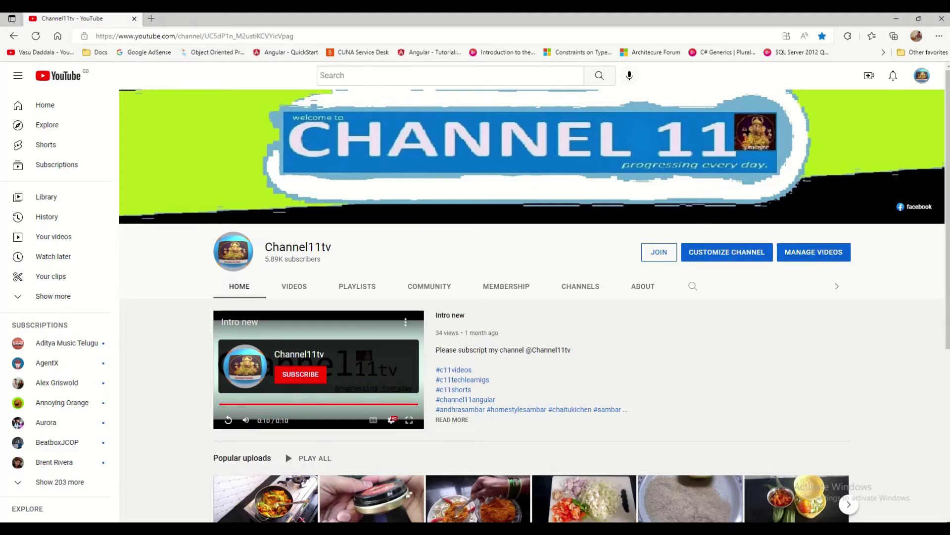
Open YouTube Studio from the profile avatar's account menu
{"action": "left_click", "coordinate": [921, 75]}
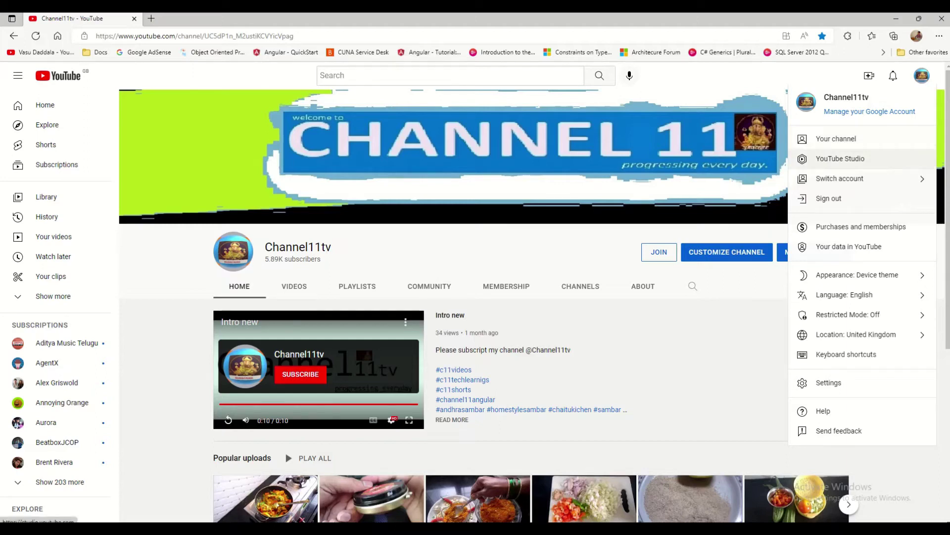
{"action": "left_click", "coordinate": [841, 159]}
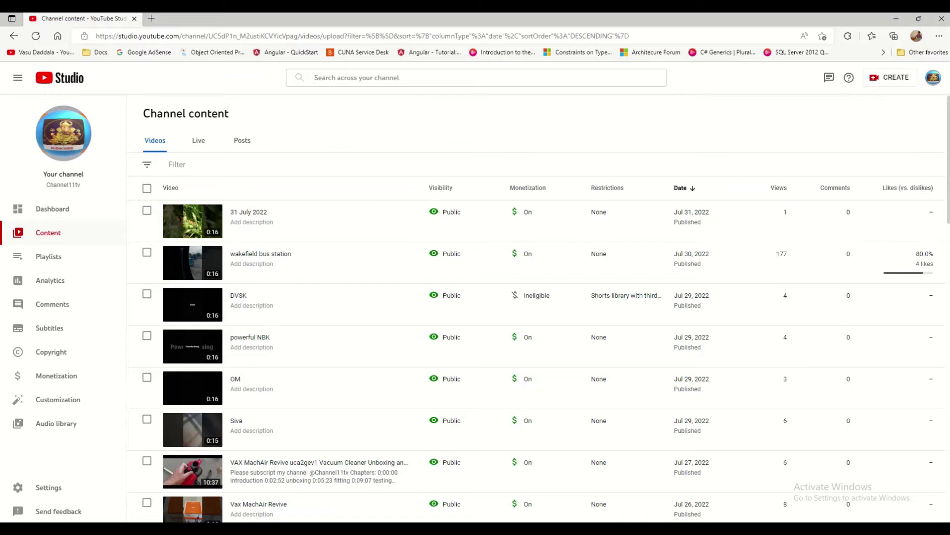
Set the Content list to 10 rows per page, then return to the top
{"action": "mouse_move", "coordinate": [297, 220]}
{"action": "scroll", "coordinate": [538, 307], "scroll_direction": "down", "scroll_amount": 15}
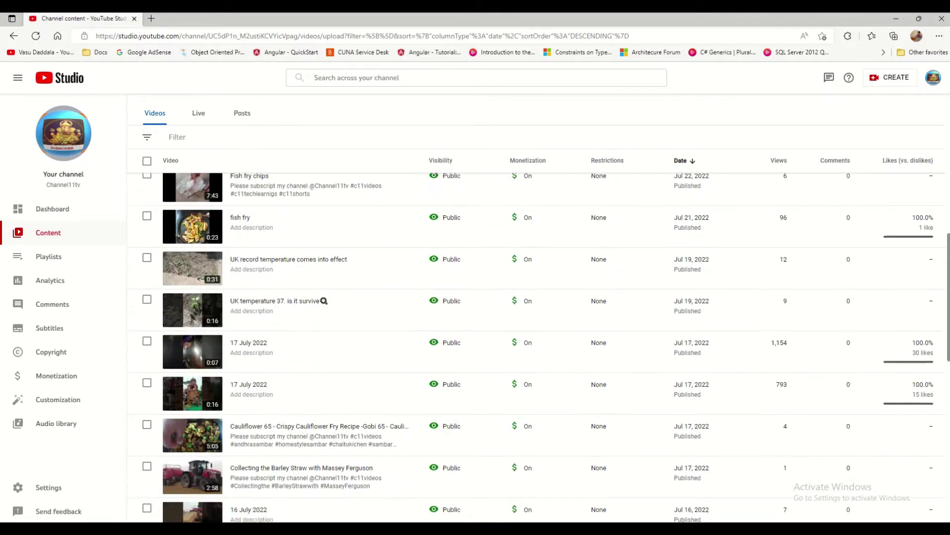
{"action": "scroll", "coordinate": [539, 307], "scroll_direction": "down", "scroll_amount": 10}
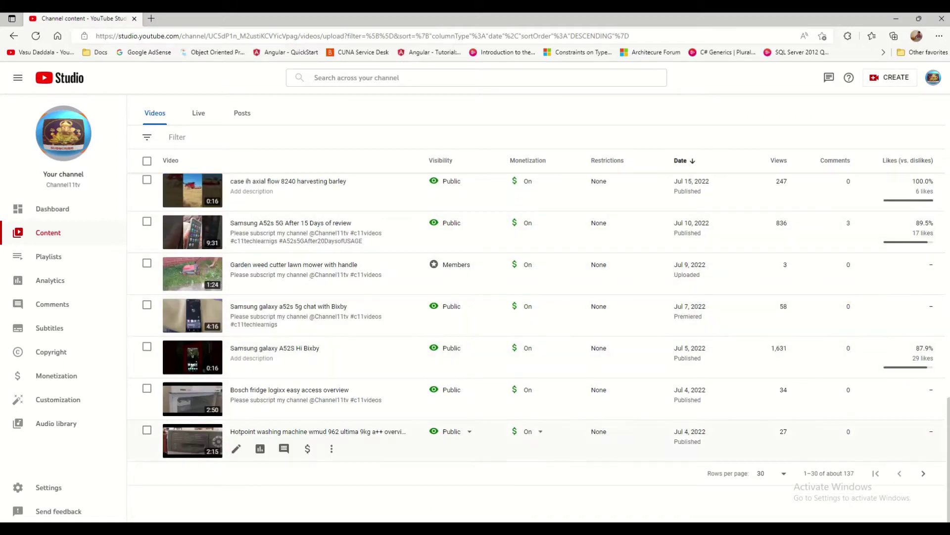
{"action": "left_click", "coordinate": [771, 473]}
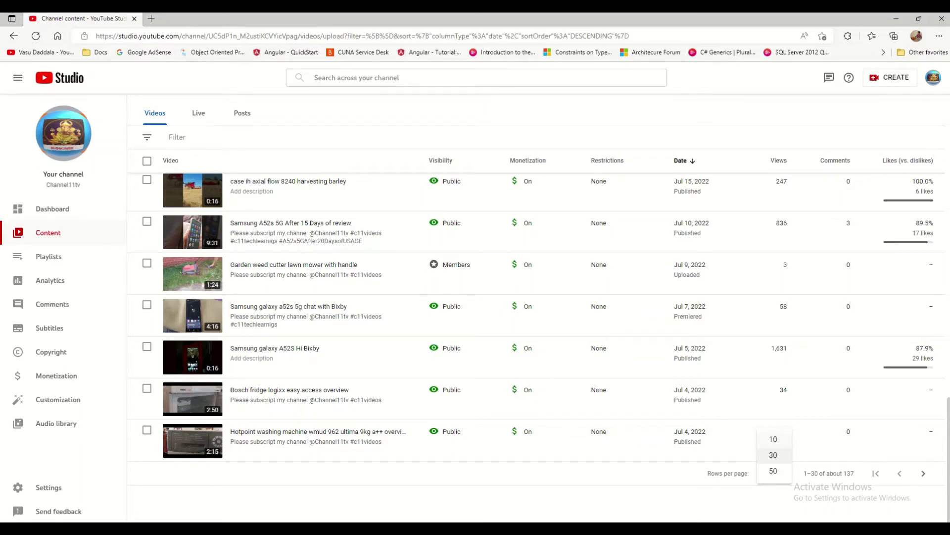
{"action": "left_click", "coordinate": [774, 439]}
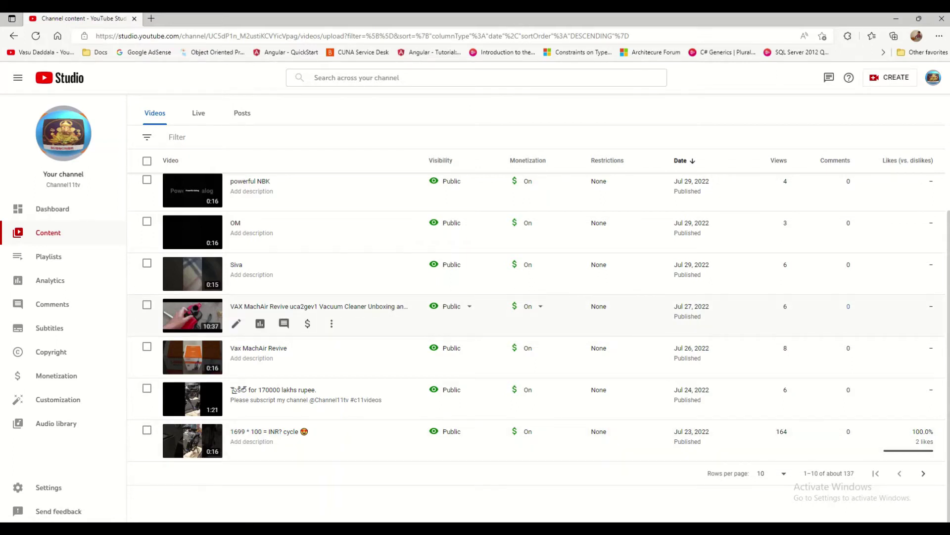
{"action": "scroll", "coordinate": [539, 346], "scroll_direction": "up", "scroll_amount": 3}
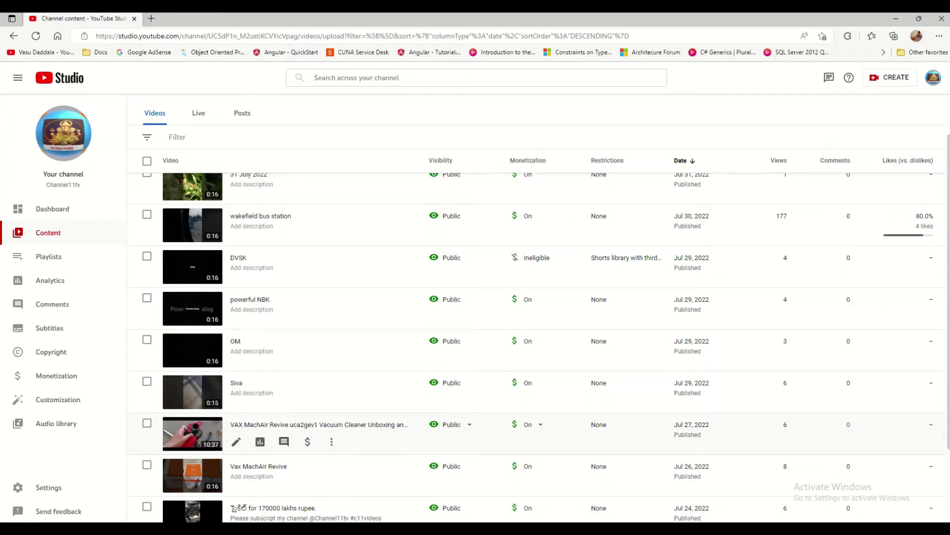
{"action": "scroll", "coordinate": [538, 346], "scroll_direction": "down", "scroll_amount": 3}
{"action": "scroll", "coordinate": [539, 347], "scroll_direction": "up", "scroll_amount": 3}
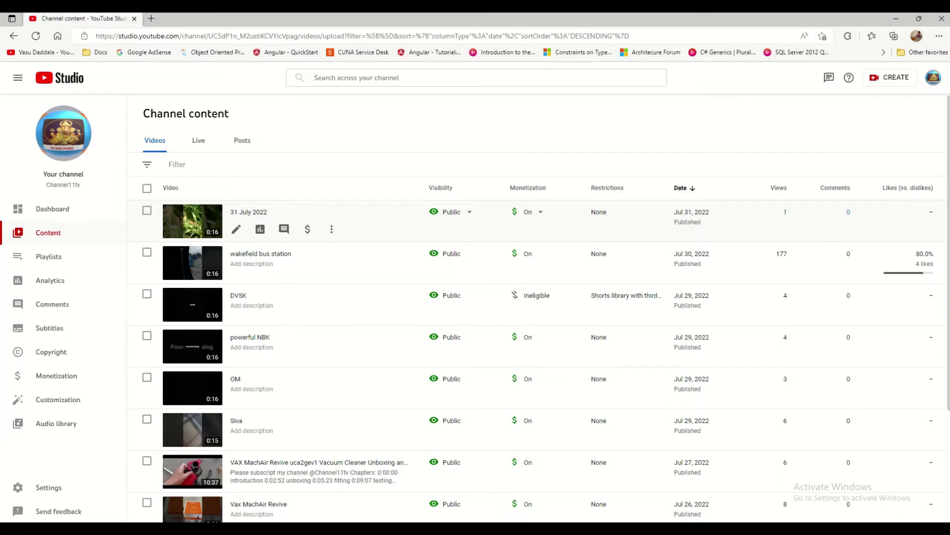
Select the 31 July 2022 video and download it from More actions
{"action": "left_click", "coordinate": [147, 210]}
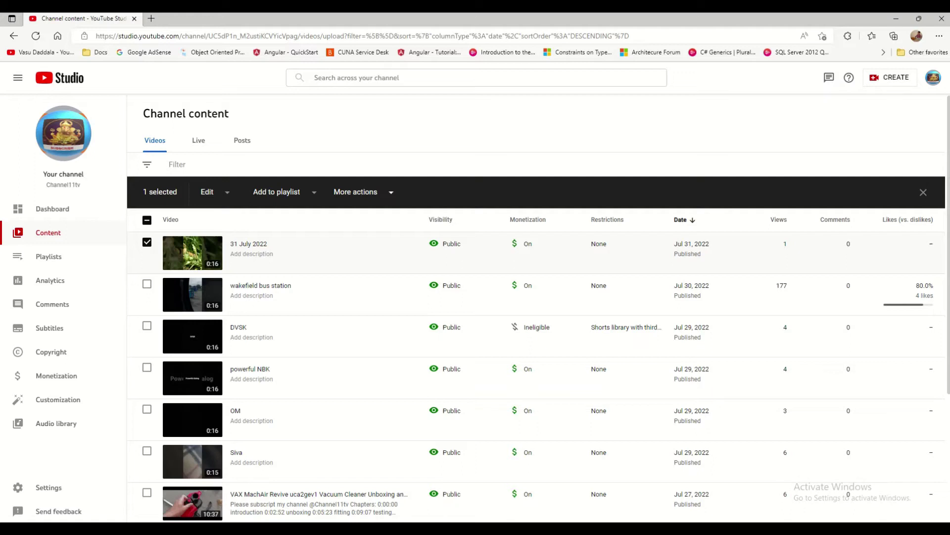
{"action": "left_click", "coordinate": [357, 191]}
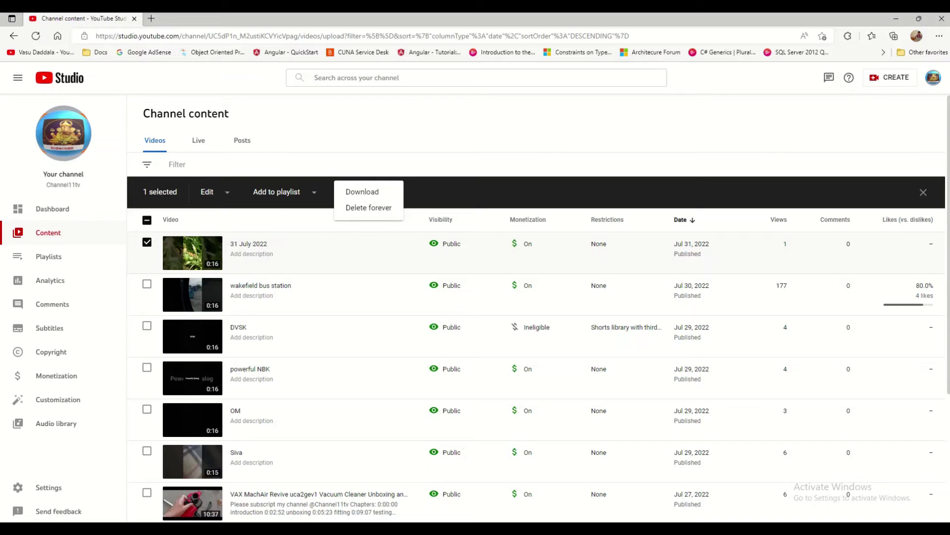
{"action": "key", "text": "Escape"}
{"action": "left_click", "coordinate": [147, 219]}
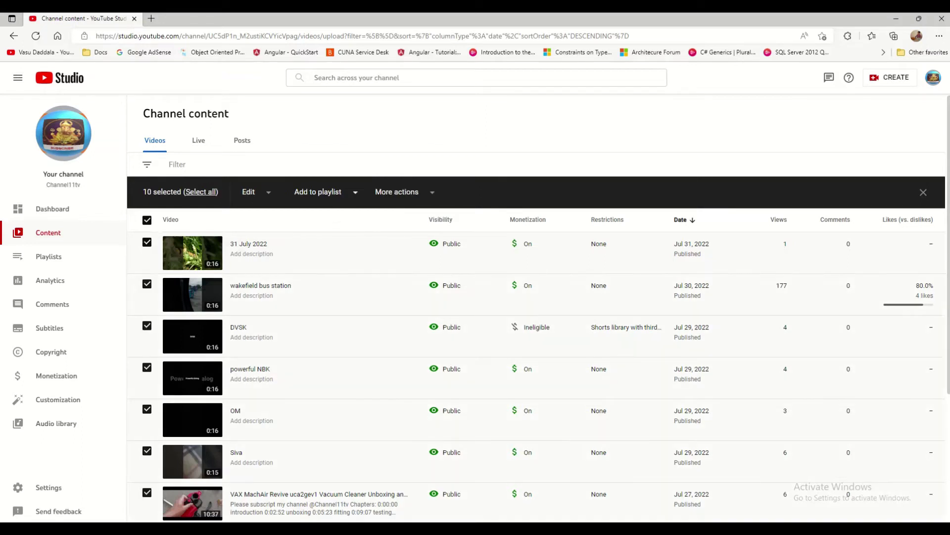
{"action": "left_click", "coordinate": [147, 220]}
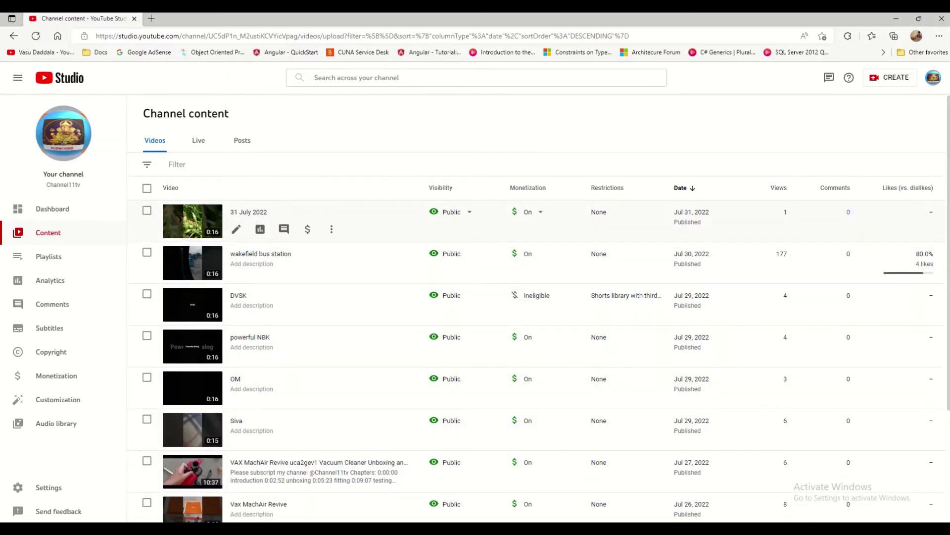
{"action": "left_click", "coordinate": [147, 210]}
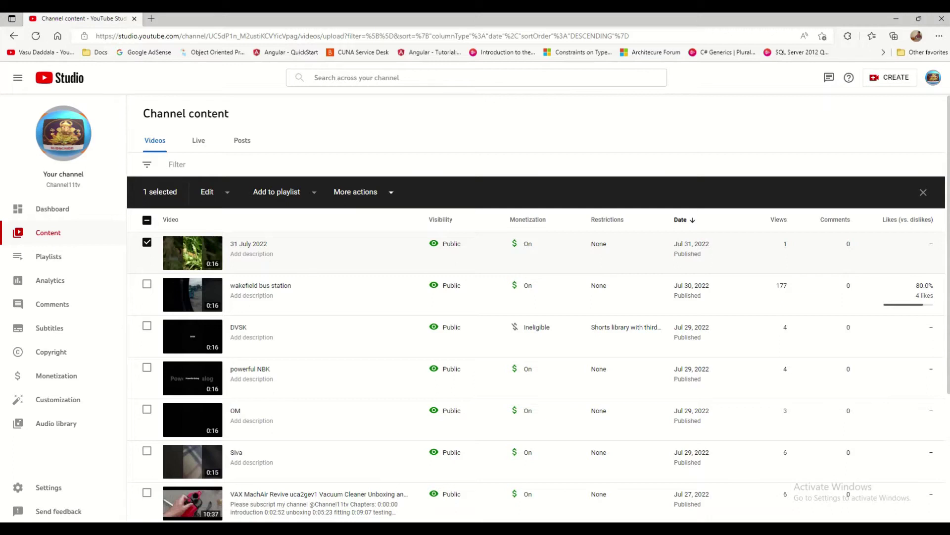
{"action": "left_click", "coordinate": [364, 191]}
{"action": "left_click", "coordinate": [362, 192]}
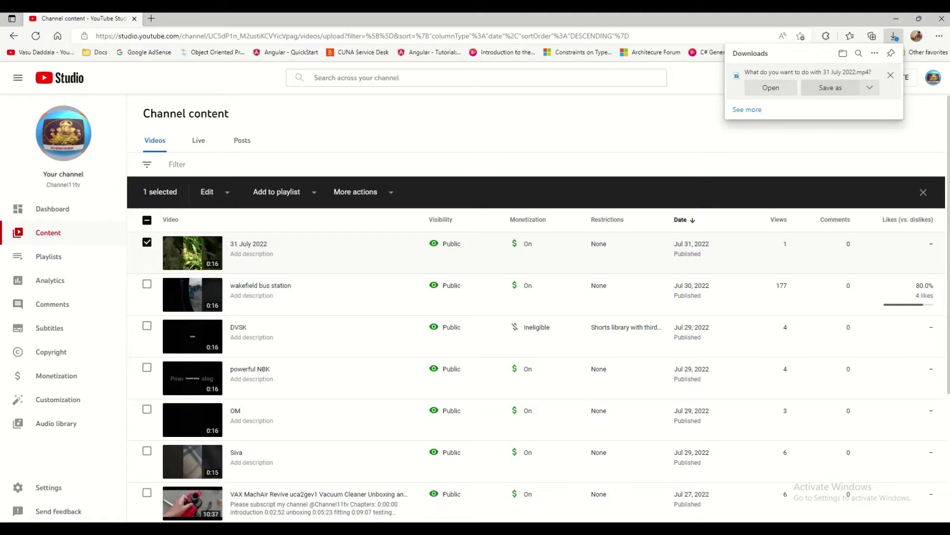
Save the download as '31 July 2022.mp4' in the Completed folder
{"action": "left_click", "coordinate": [830, 88]}
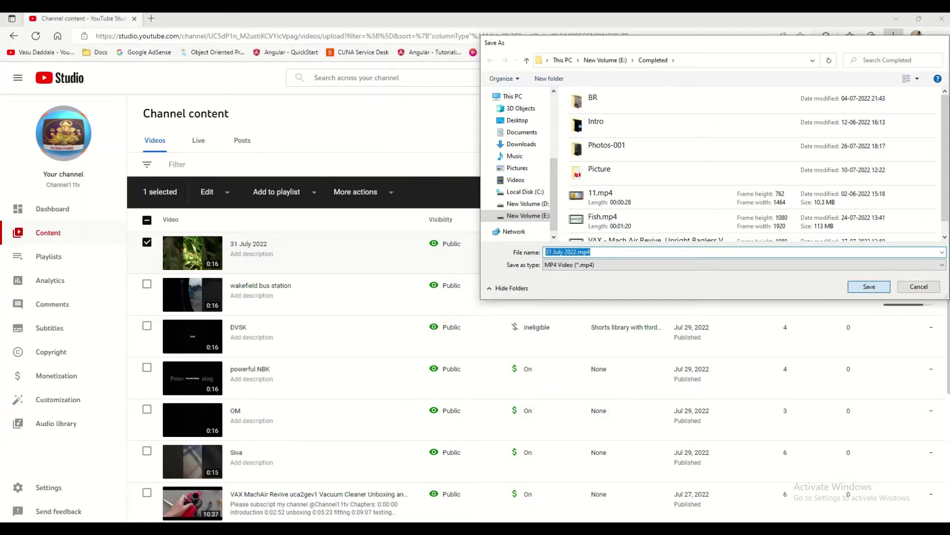
{"action": "key", "text": "Return"}
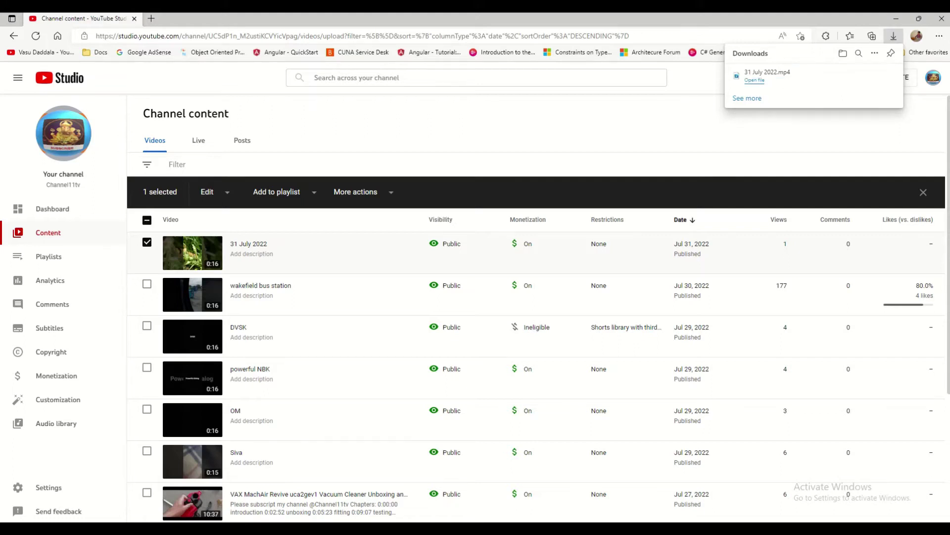
Select all videos, toggle the 31 July 2022 checkbox, then clear the selection
{"action": "left_click", "coordinate": [147, 220]}
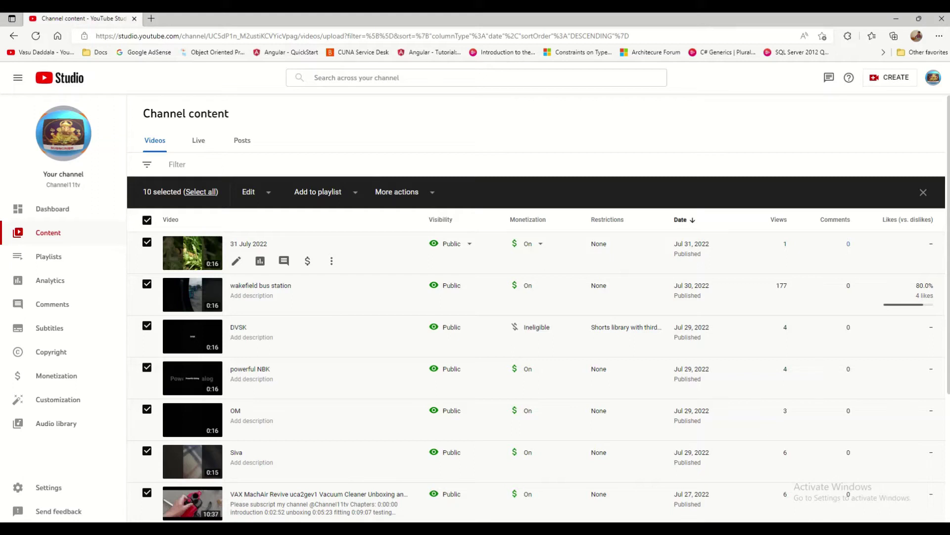
{"action": "left_click", "coordinate": [147, 242]}
{"action": "left_click", "coordinate": [147, 242]}
{"action": "left_click", "coordinate": [147, 219]}
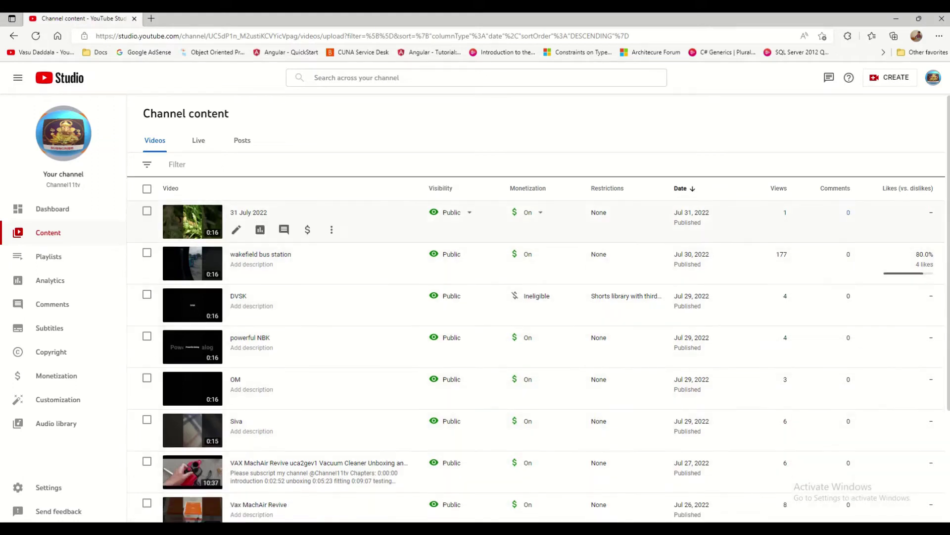
Select the 31 July 2022 video, view More actions, then deselect all videos
{"action": "left_click", "coordinate": [147, 210]}
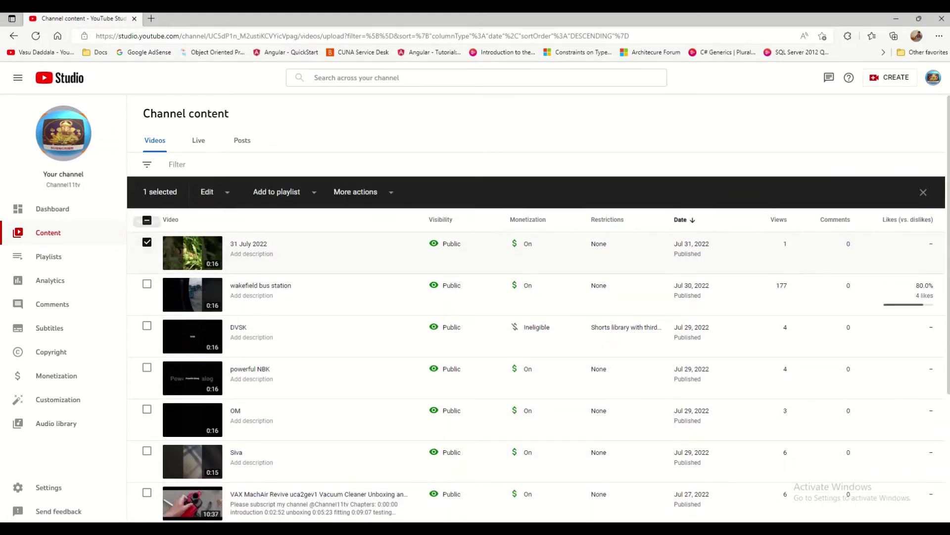
{"action": "left_click", "coordinate": [357, 192]}
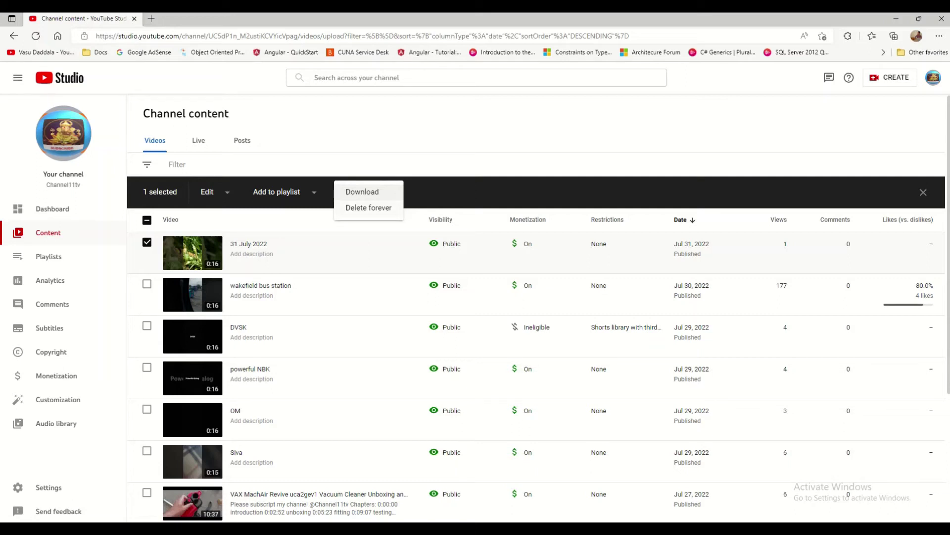
{"action": "key", "text": "Return"}
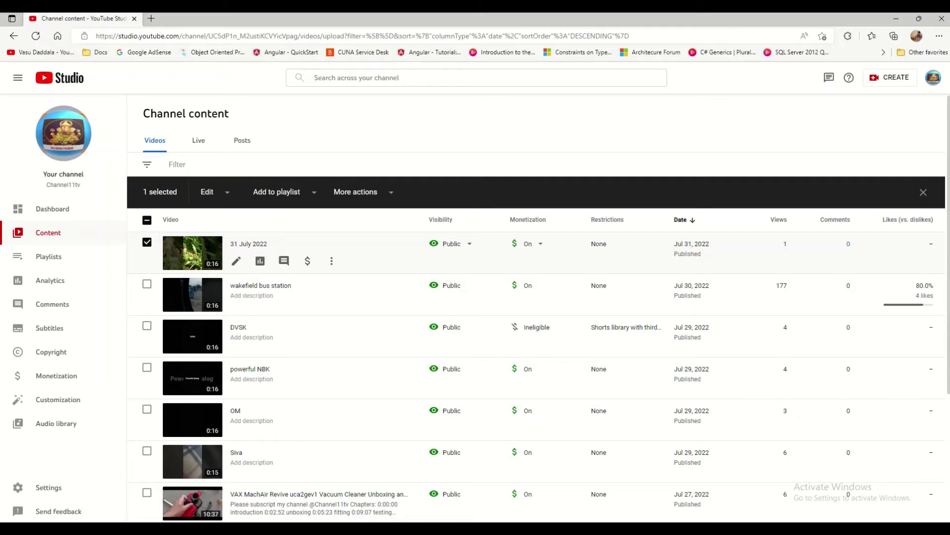
{"action": "left_click", "coordinate": [147, 220]}
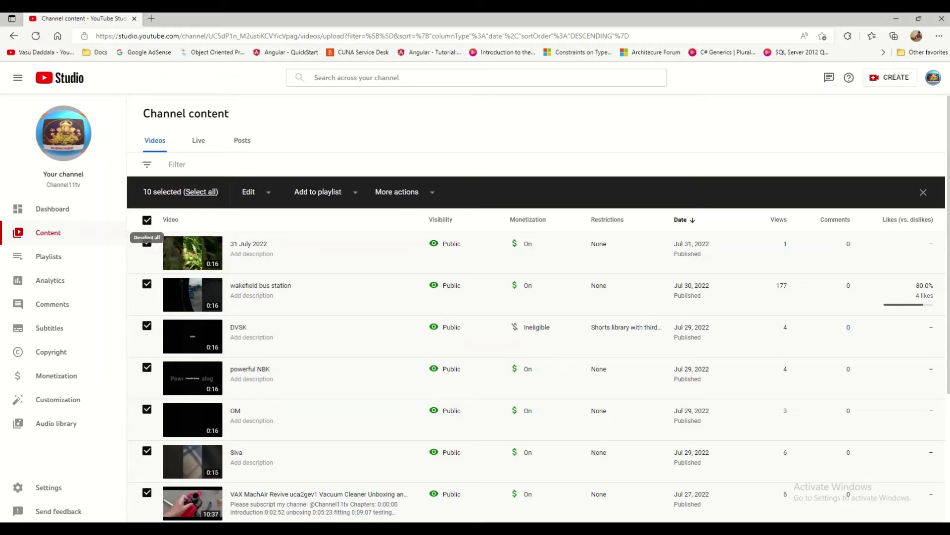
{"action": "left_click", "coordinate": [147, 219]}
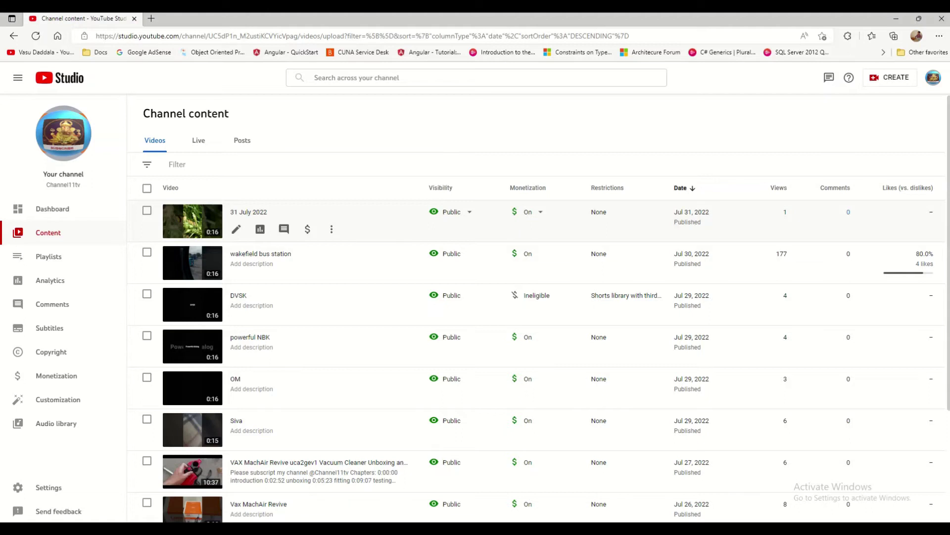
Select only the 31 July 2022 video and glance at its playlist choices
{"action": "left_click", "coordinate": [147, 195]}
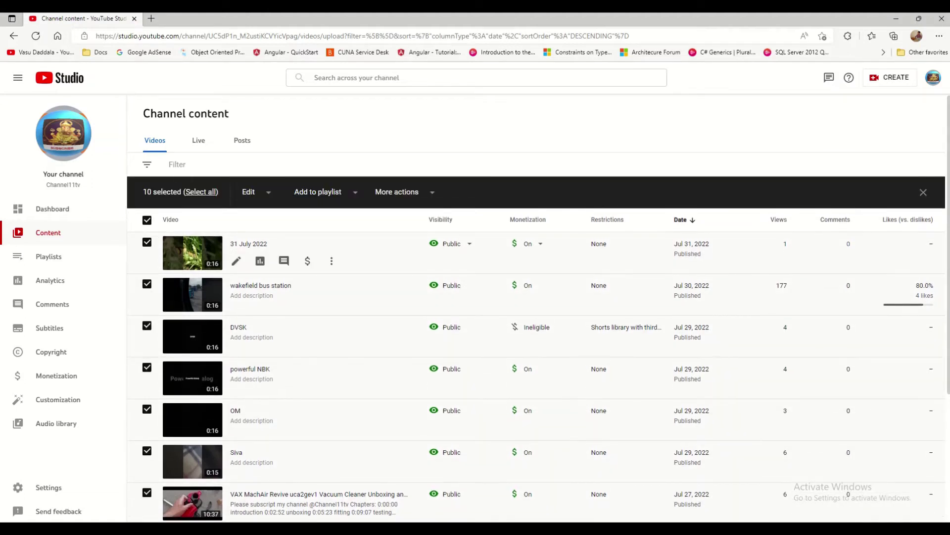
{"action": "left_click", "coordinate": [147, 220]}
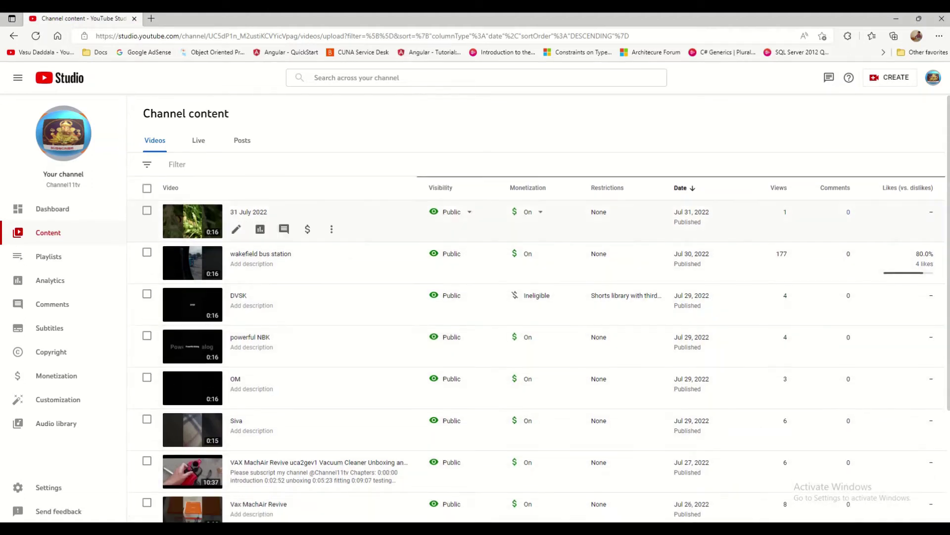
{"action": "left_click", "coordinate": [147, 216]}
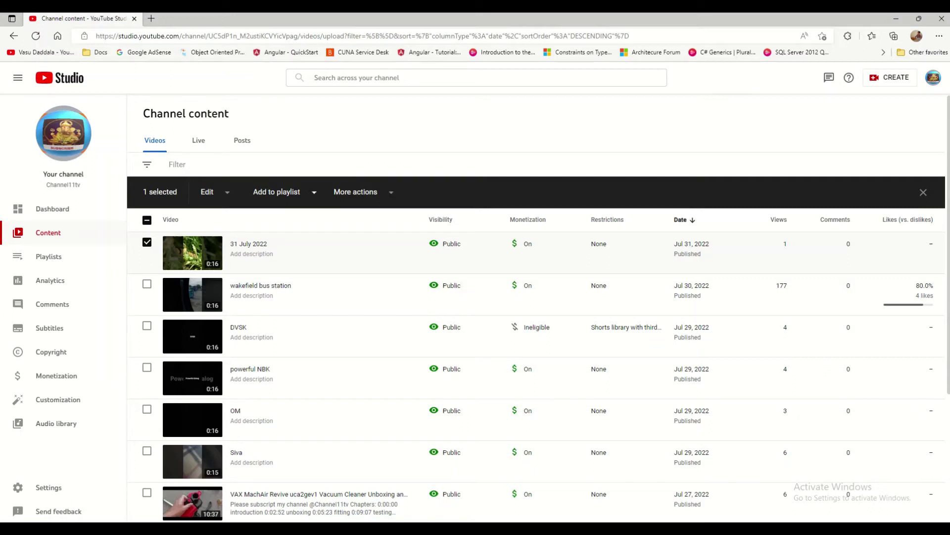
{"action": "left_click", "coordinate": [297, 192]}
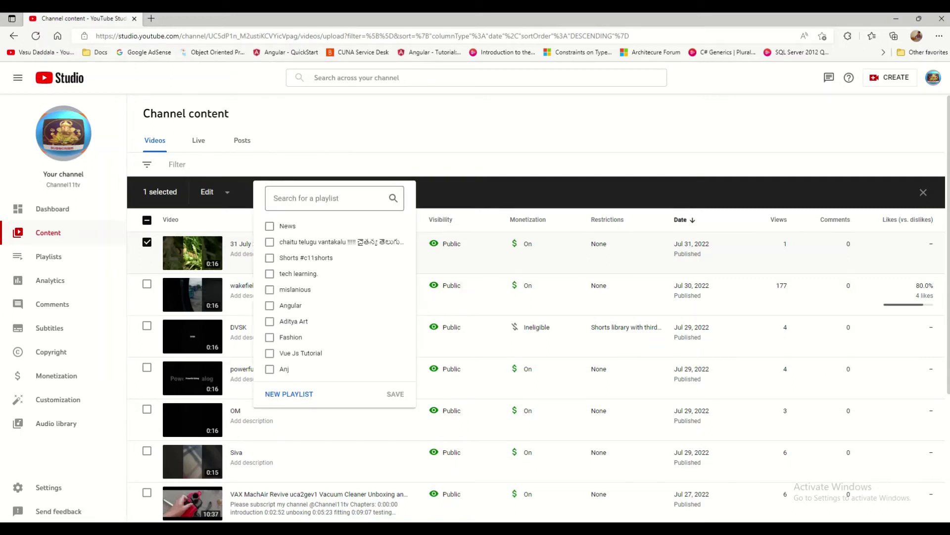
{"action": "key", "text": "Escape"}
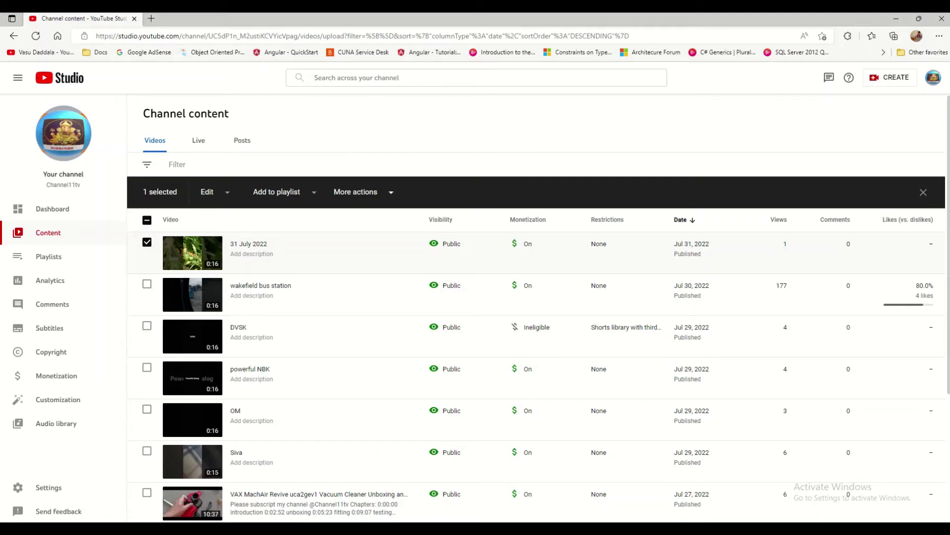
Look through More actions, then bring up the Edit field list
{"action": "left_click", "coordinate": [363, 192]}
{"action": "key", "text": "Escape"}
{"action": "key", "text": "Return"}
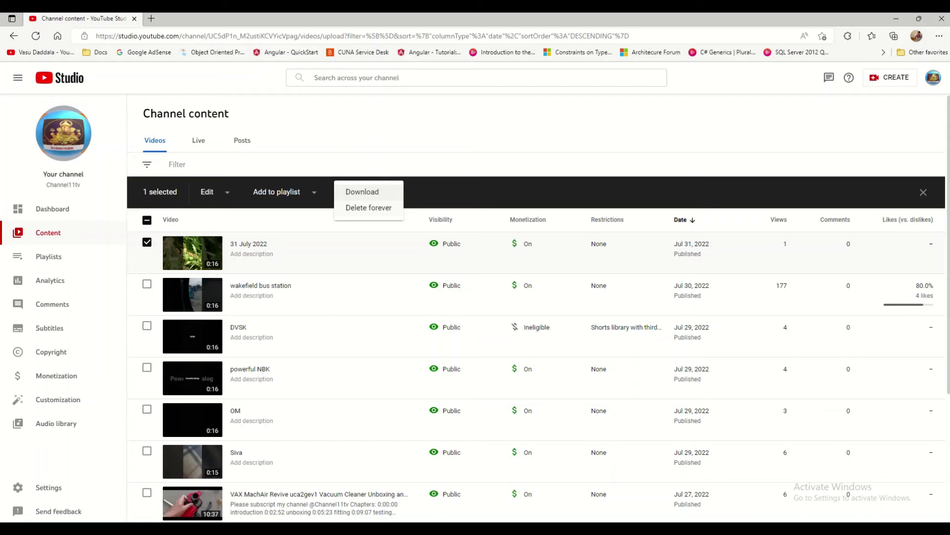
{"action": "key", "text": "Escape"}
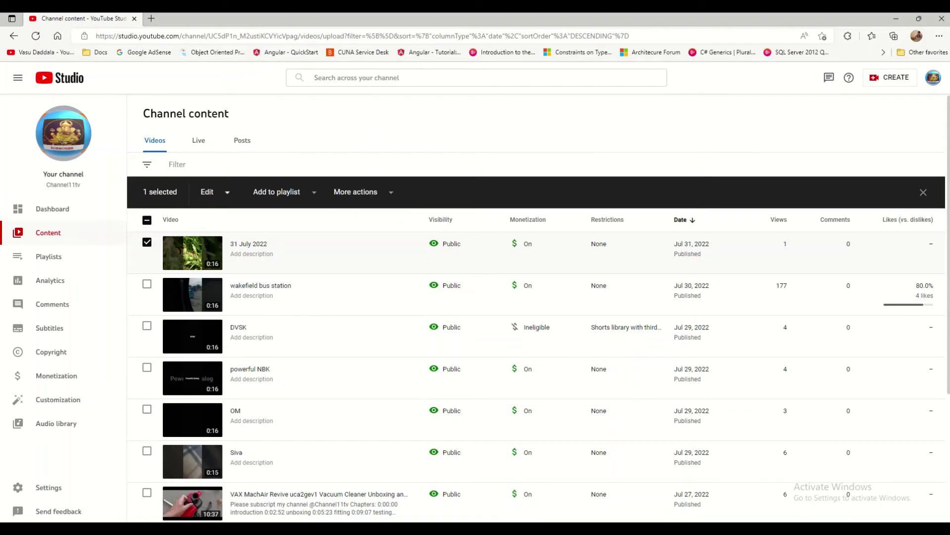
{"action": "left_click", "coordinate": [218, 192]}
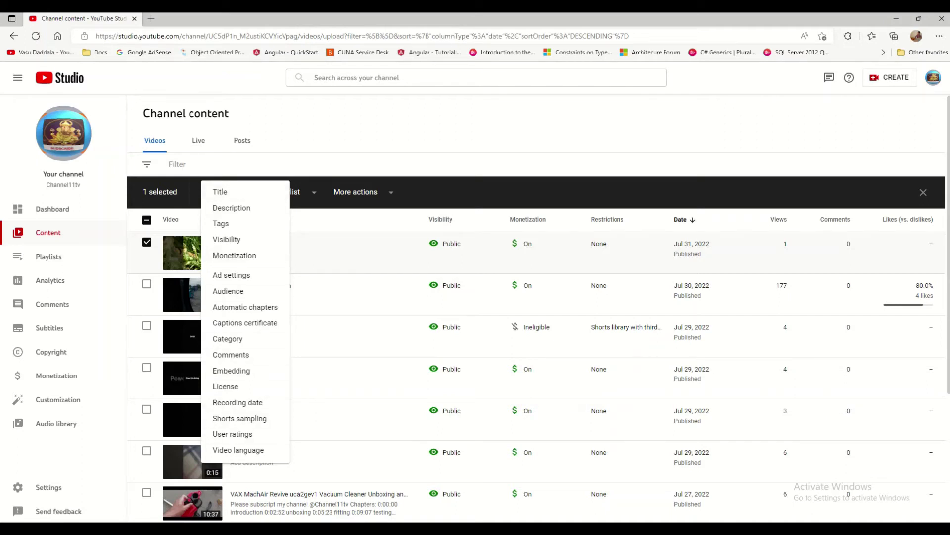
Prepend 'Hi Delete me' to the video's title and confirm the bulk update
{"action": "key", "text": "Escape"}
{"action": "key", "text": "Return"}
{"action": "key", "text": "Return"}
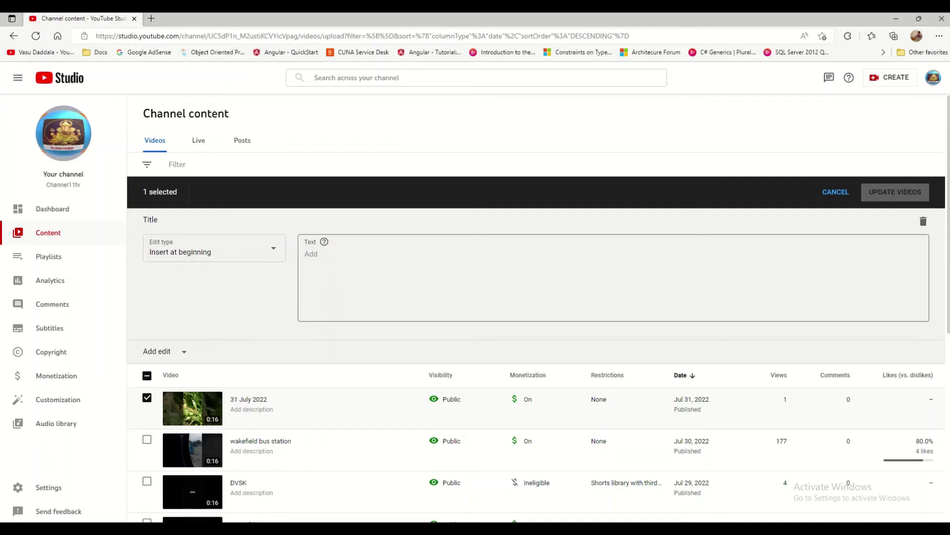
{"action": "left_click", "coordinate": [307, 254]}
{"action": "type", "text": "Hi Dele"}
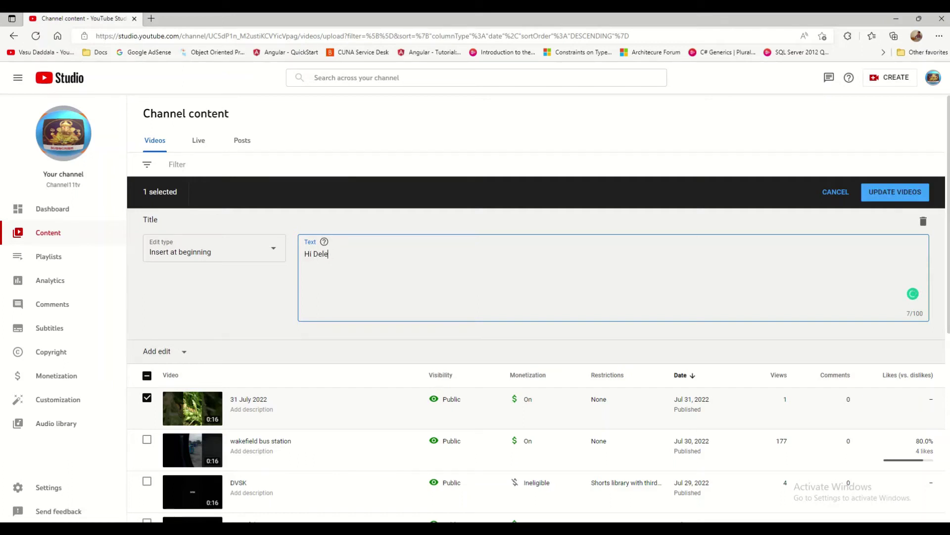
{"action": "type", "text": "e"}
{"action": "type", "text": "e me"}
{"action": "left_click", "coordinate": [895, 191]}
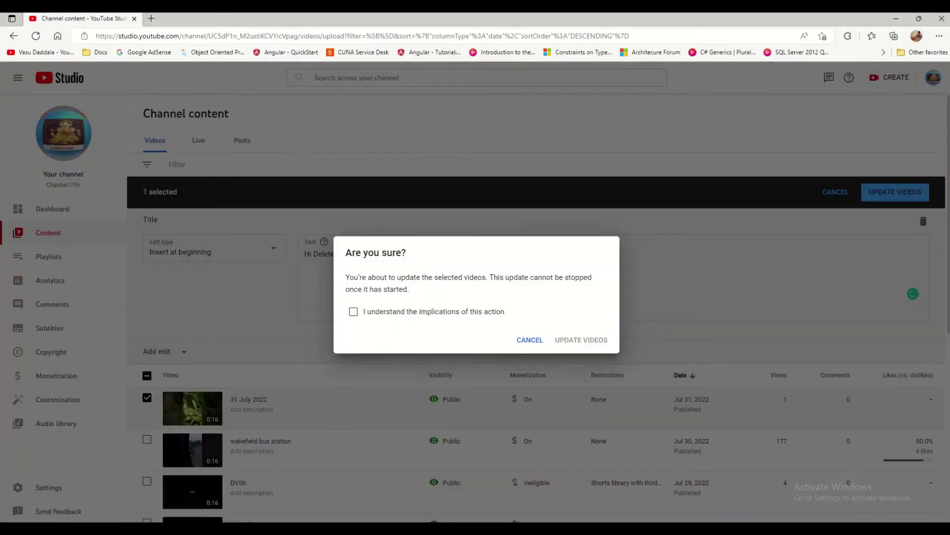
{"action": "double_click", "coordinate": [386, 312]}
{"action": "left_click", "coordinate": [386, 311]}
{"action": "left_click", "coordinate": [581, 339]}
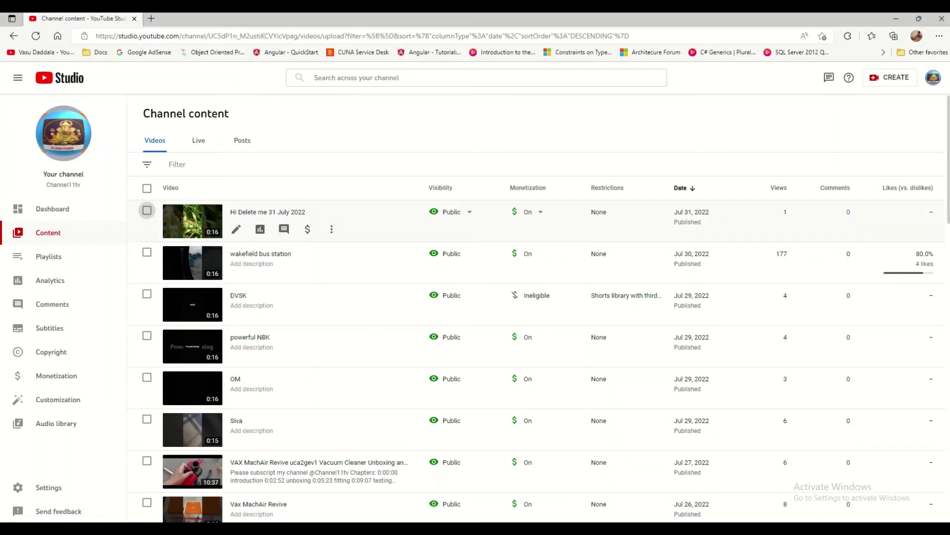
Select the 'Hi Delete me 31 July 2022' video and choose Delete forever from More actions
{"action": "left_click", "coordinate": [148, 210]}
{"action": "left_click", "coordinate": [223, 192]}
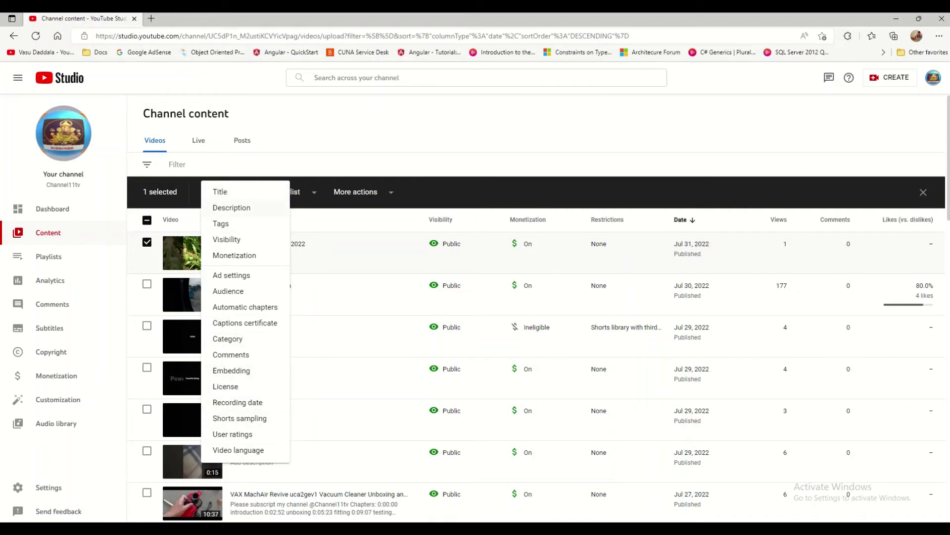
{"action": "key", "text": "Escape"}
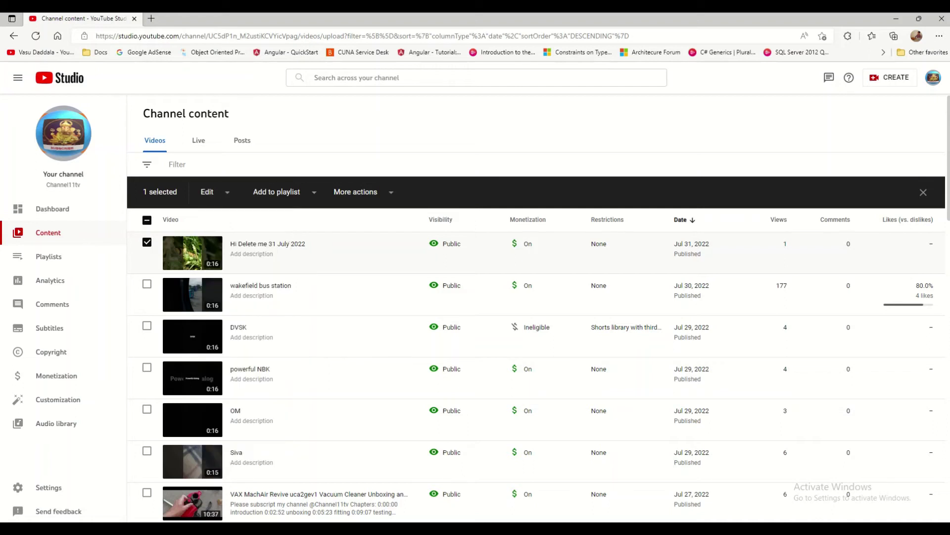
{"action": "left_click", "coordinate": [359, 192]}
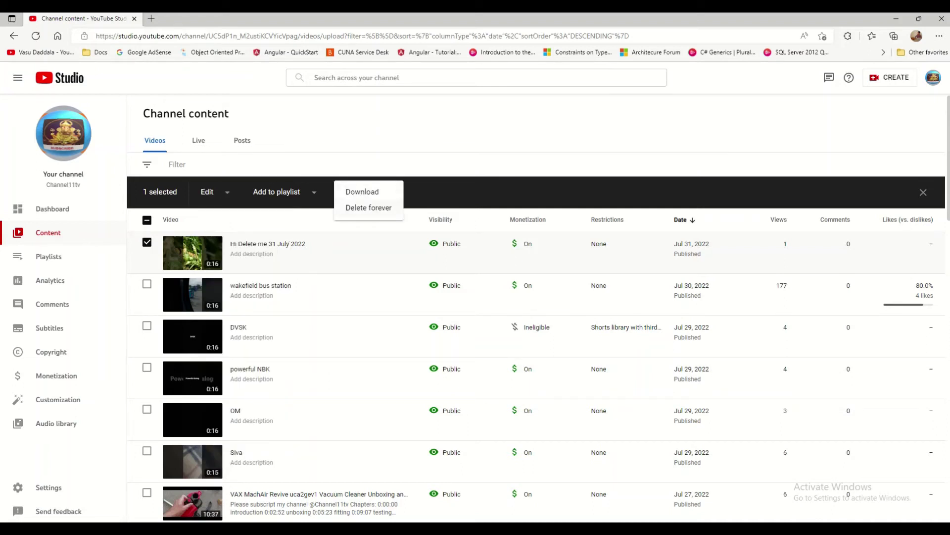
{"action": "left_click", "coordinate": [369, 208]}
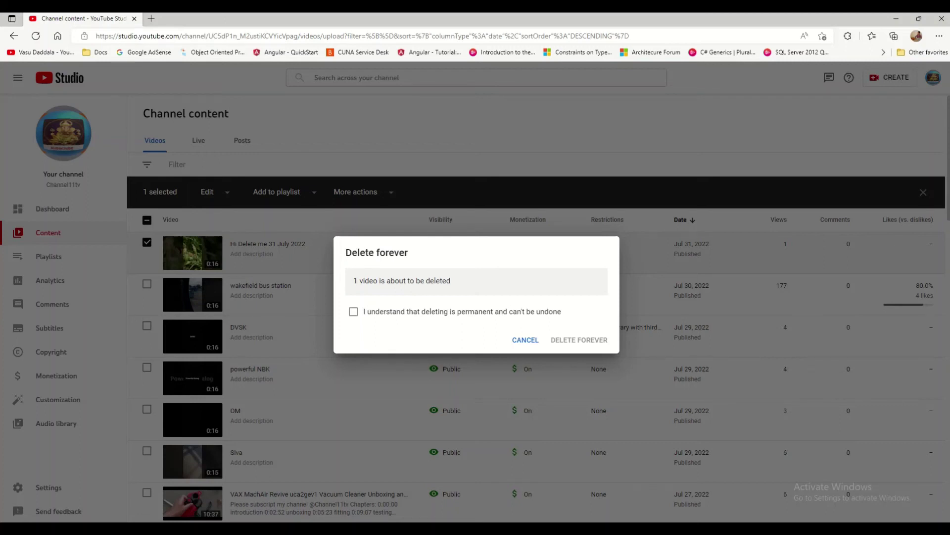
Tick the permanent-deletion acknowledgement, then cancel the Delete forever dialog
{"action": "double_click", "coordinate": [356, 281]}
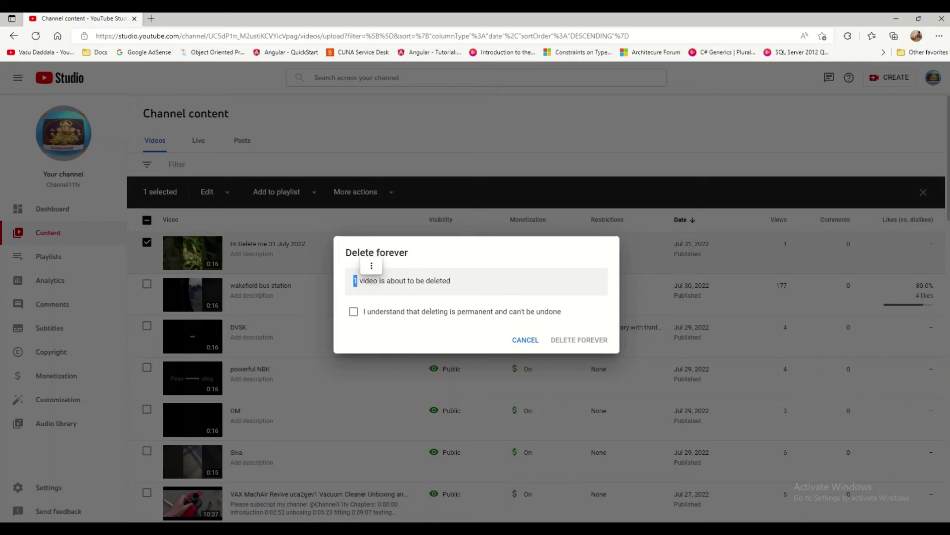
{"action": "left_click", "coordinate": [355, 281]}
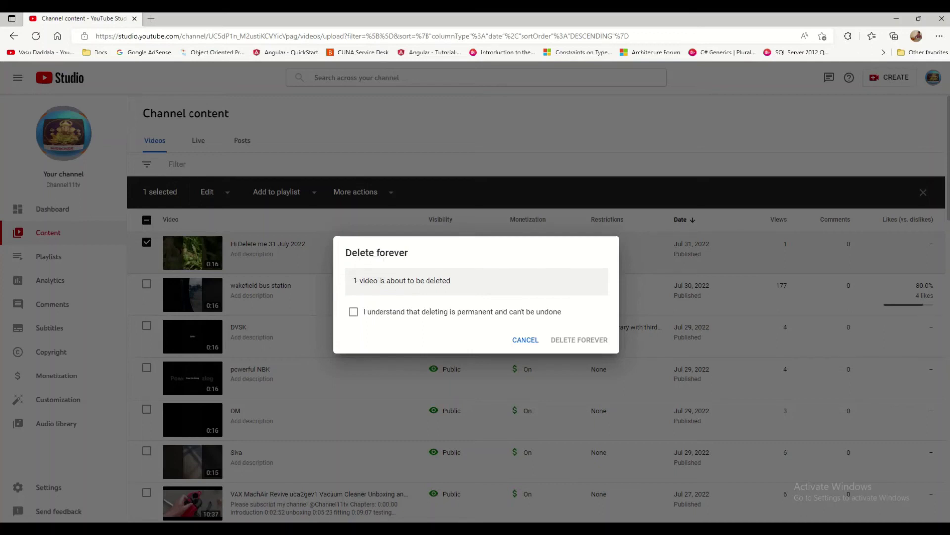
{"action": "left_click_drag", "start_coordinate": [451, 280], "coordinate": [353, 281]}
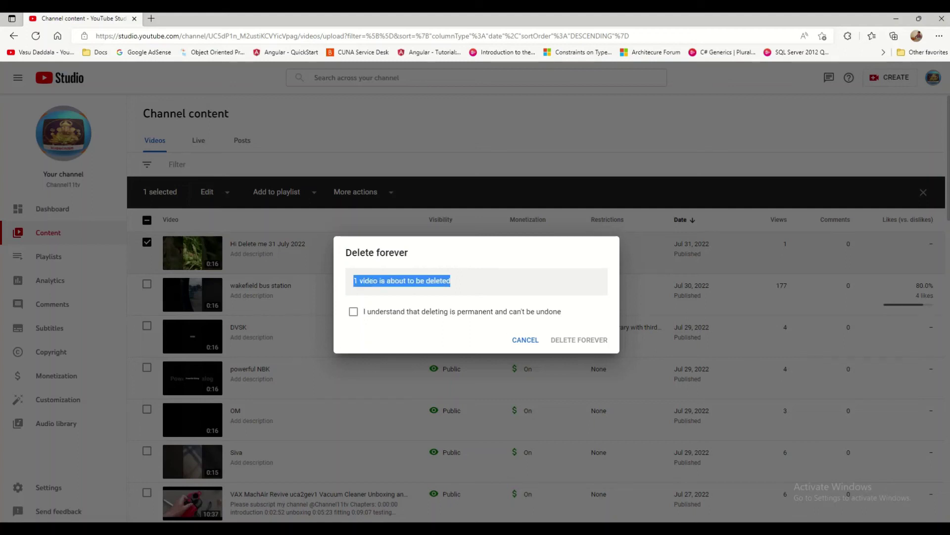
{"action": "left_click", "coordinate": [353, 281]}
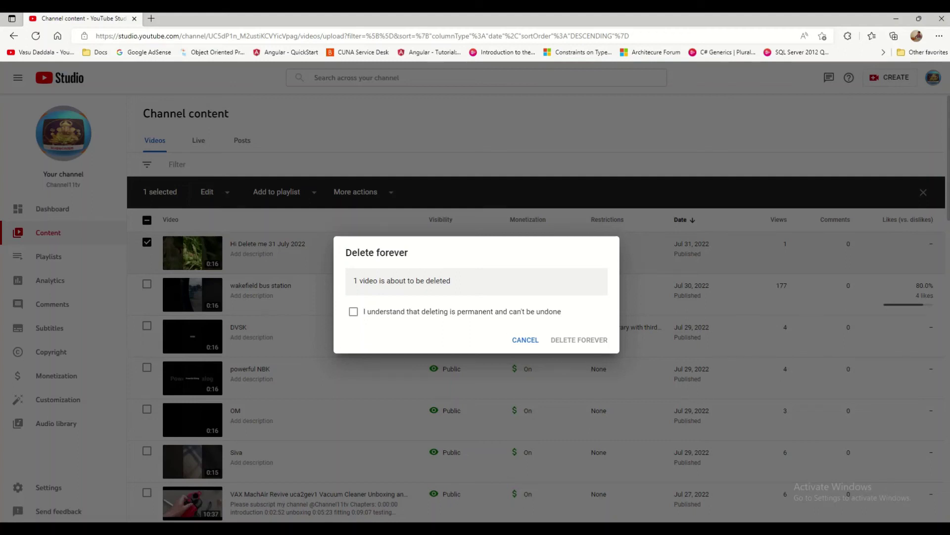
{"action": "left_click_drag", "start_coordinate": [562, 311], "coordinate": [363, 312]}
{"action": "left_click", "coordinate": [354, 311]}
{"action": "left_click", "coordinate": [525, 340]}
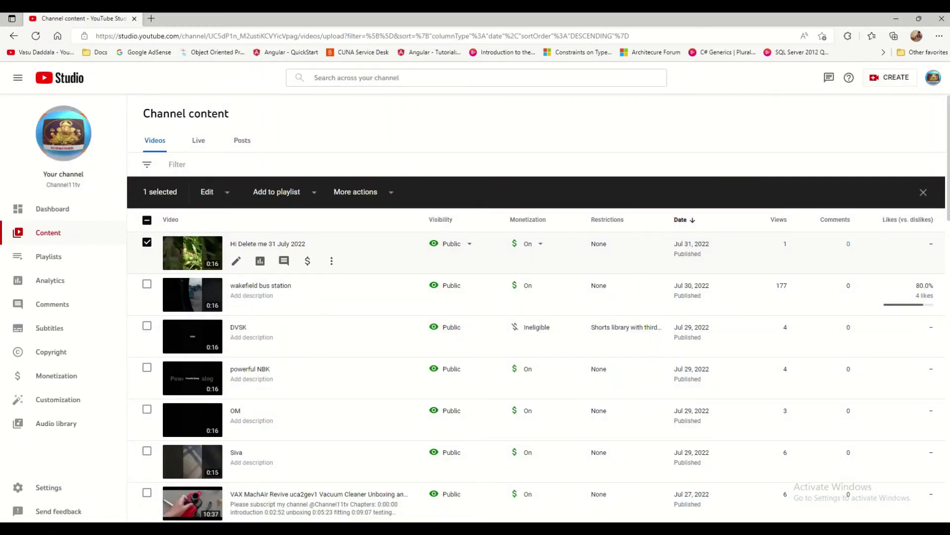
Choose Delete forever from the 'Hi Delete me 31 July 2022' row's Options menu
{"action": "left_click", "coordinate": [331, 261]}
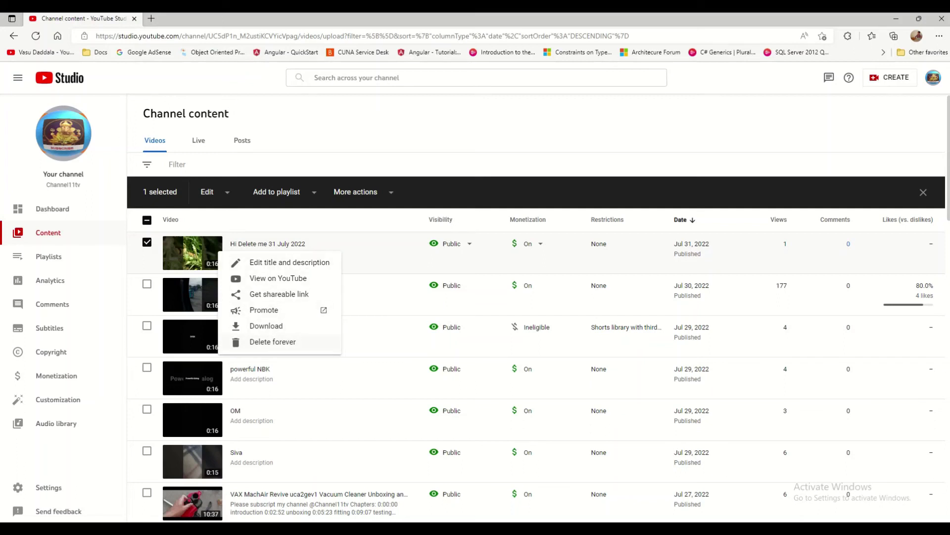
{"action": "left_click", "coordinate": [272, 341]}
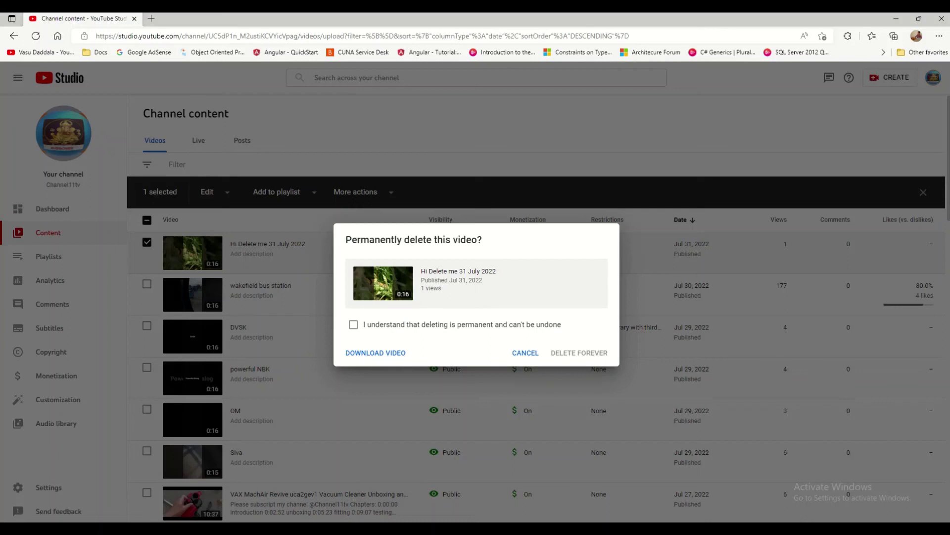
Acknowledge that deletion is permanent and delete 'Hi Delete me 31 July 2022' forever
{"action": "left_click", "coordinate": [353, 324]}
{"action": "left_click", "coordinate": [569, 352]}
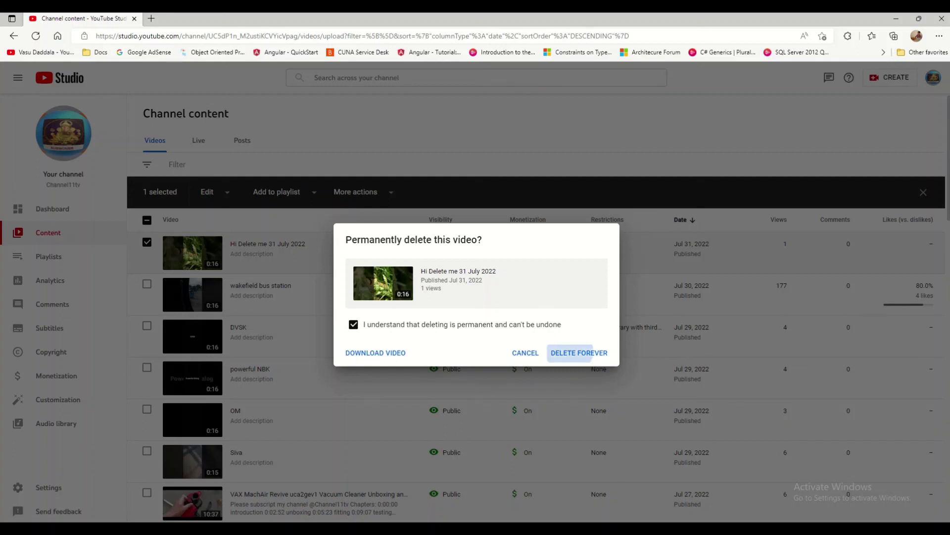